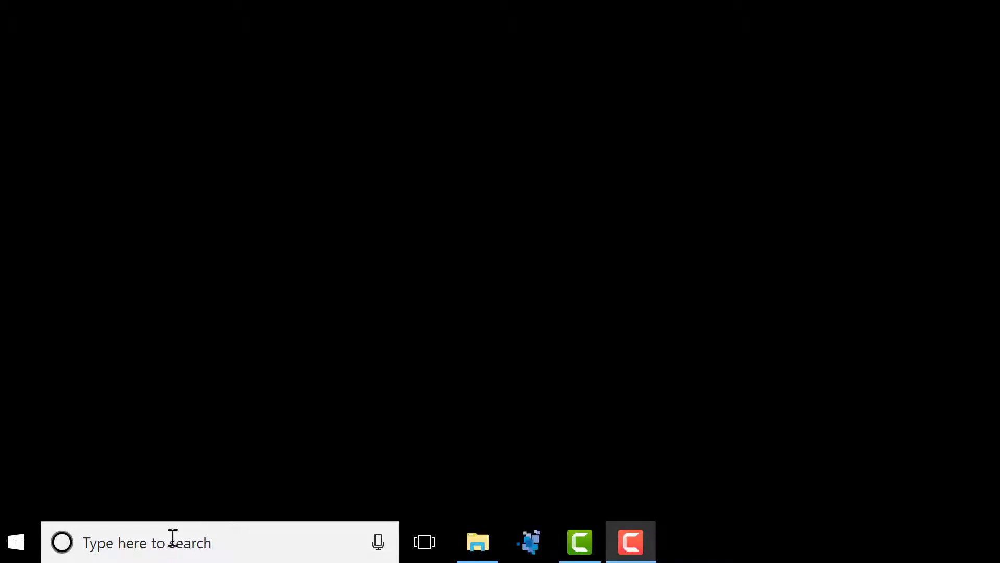
Step: Launch File Explorer by searching 'file' from the taskbar
left_click(161, 542)
type("file")
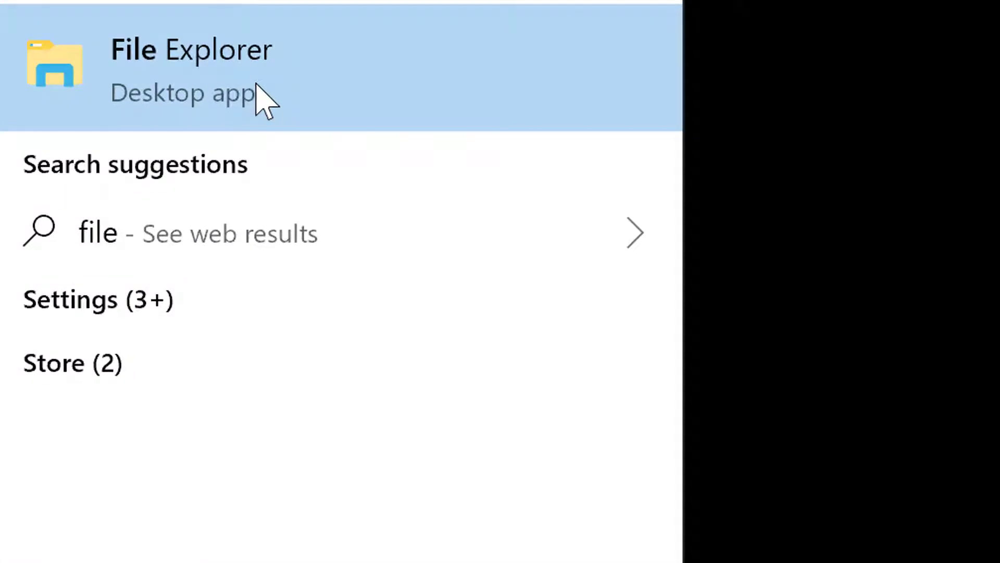
left_click(266, 99)
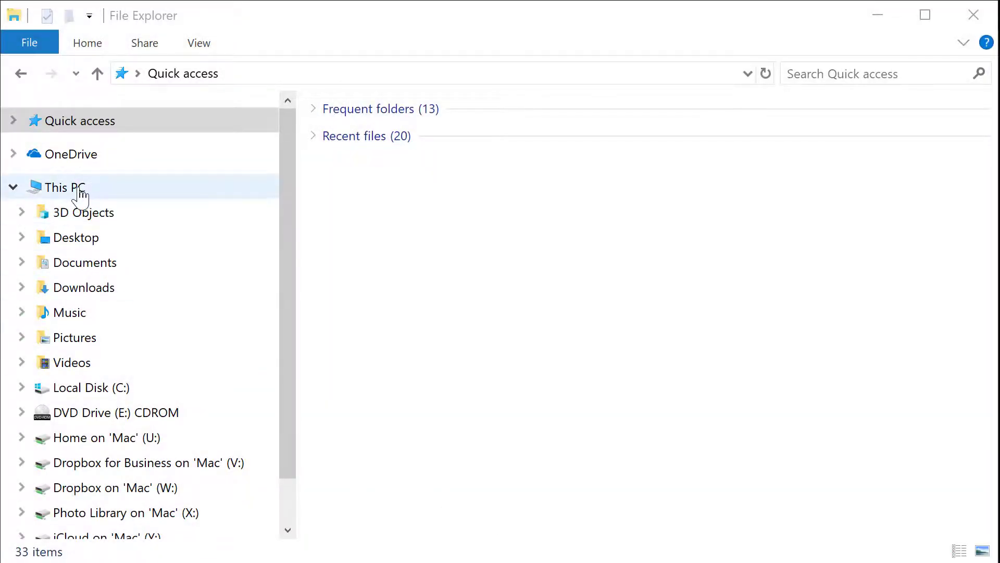
Step: Bring up the Map Network Drive dialog from This PC, offering drive Z:
left_click(78, 189)
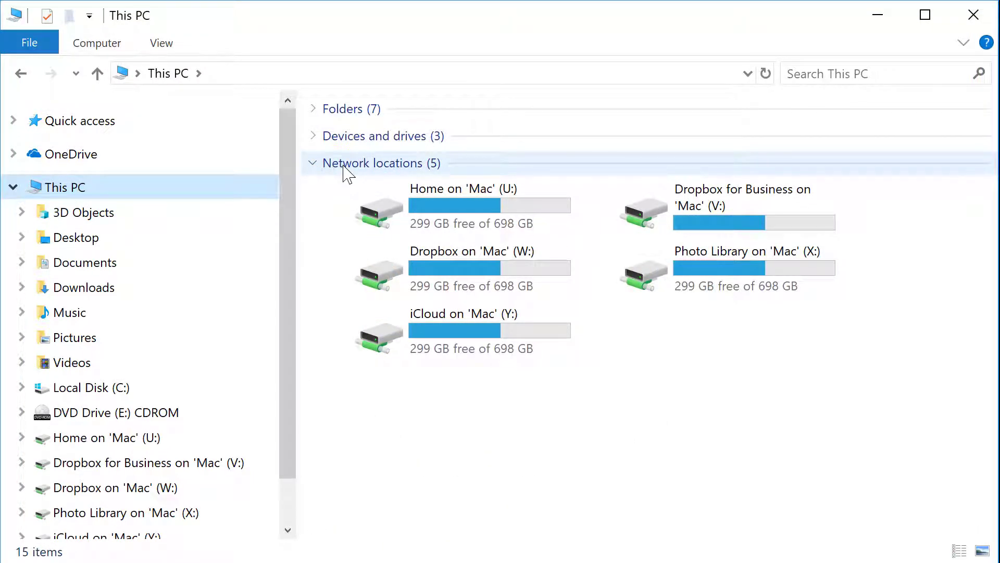
right_click(230, 196)
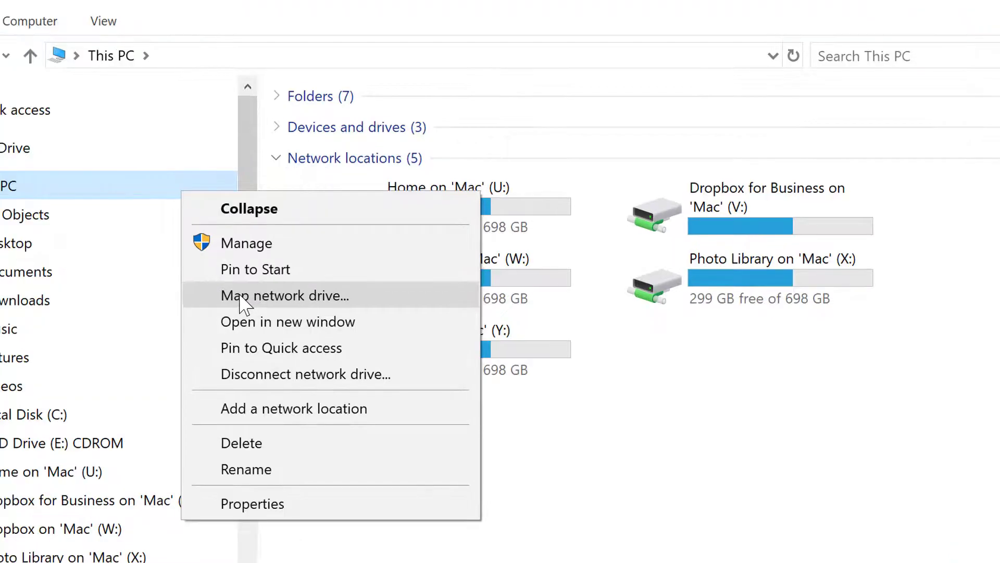
left_click(242, 295)
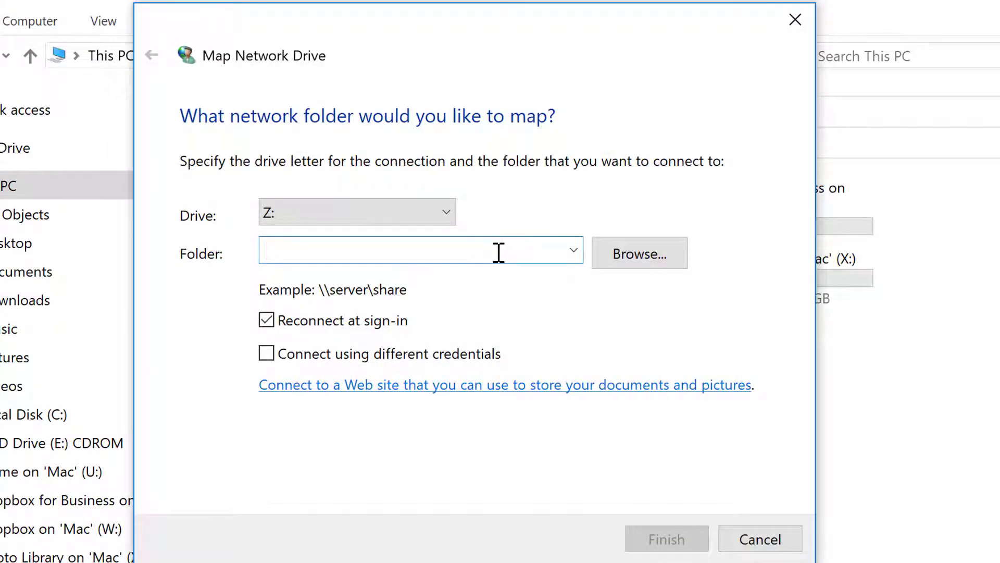
Step: Map \\zoofiles\homes as drive Z:, entering the account password and remembering the credentials
type("\\\\zoofiles")
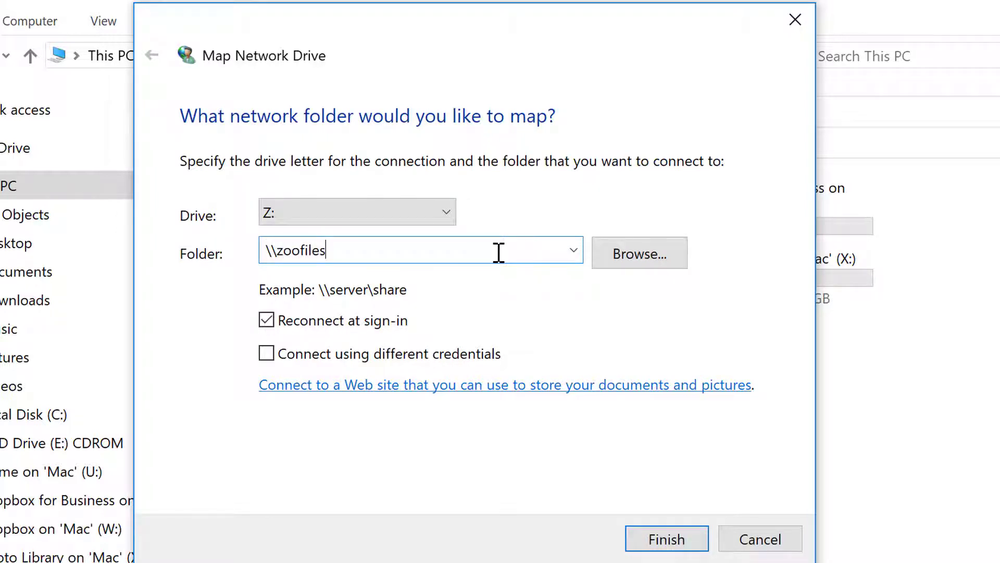
type("\\homes")
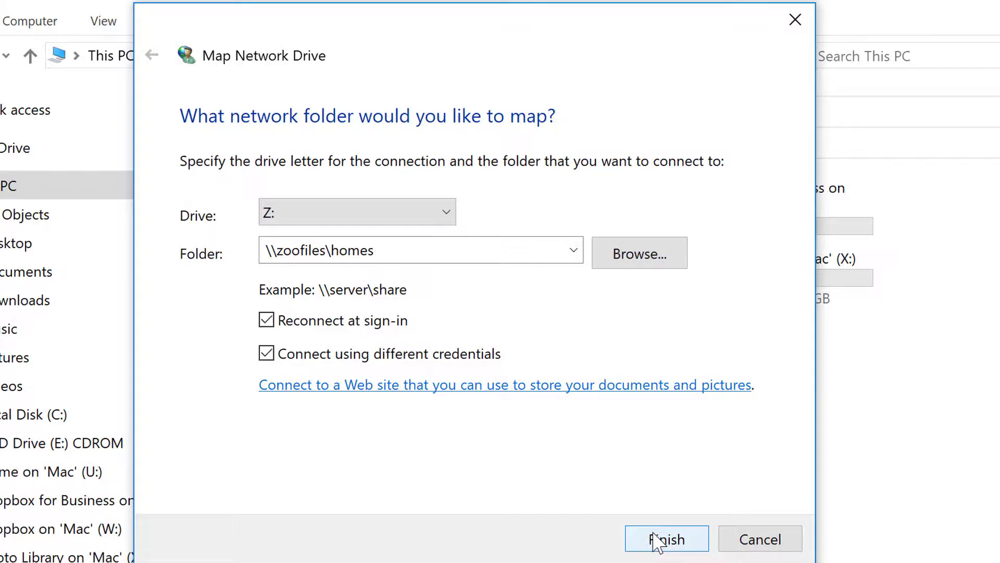
left_click(657, 542)
type("•")
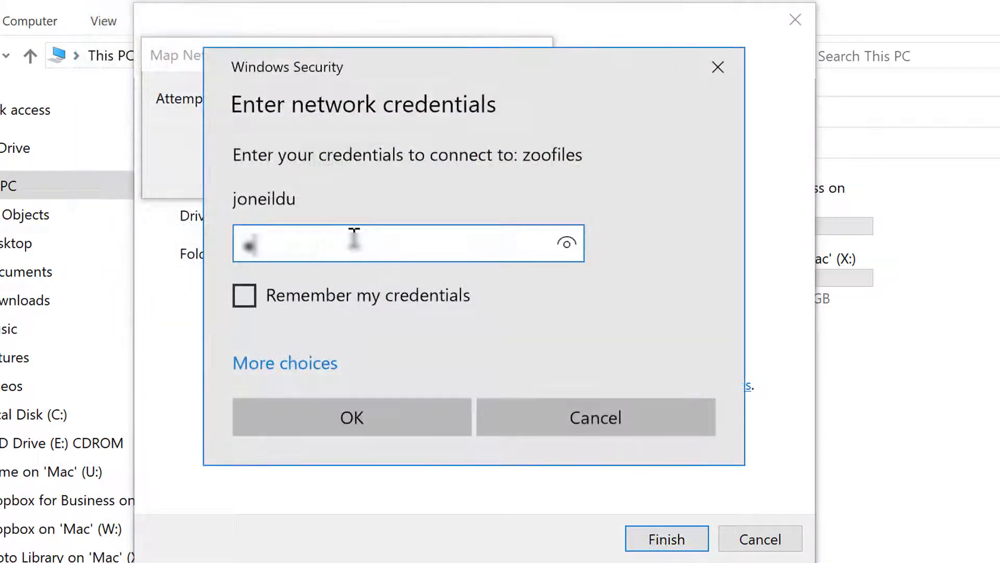
type("••••••••")
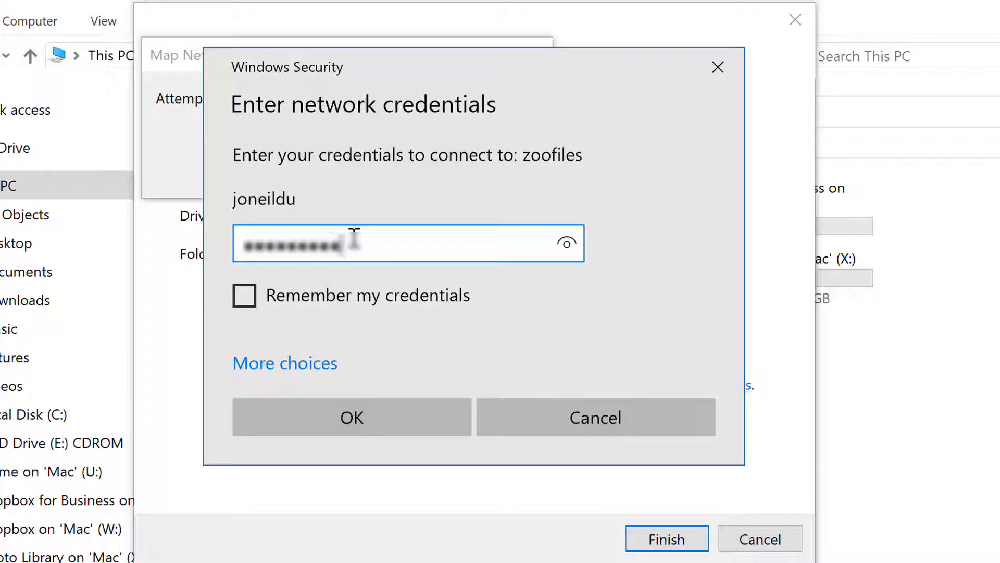
type("•••")
left_click(253, 306)
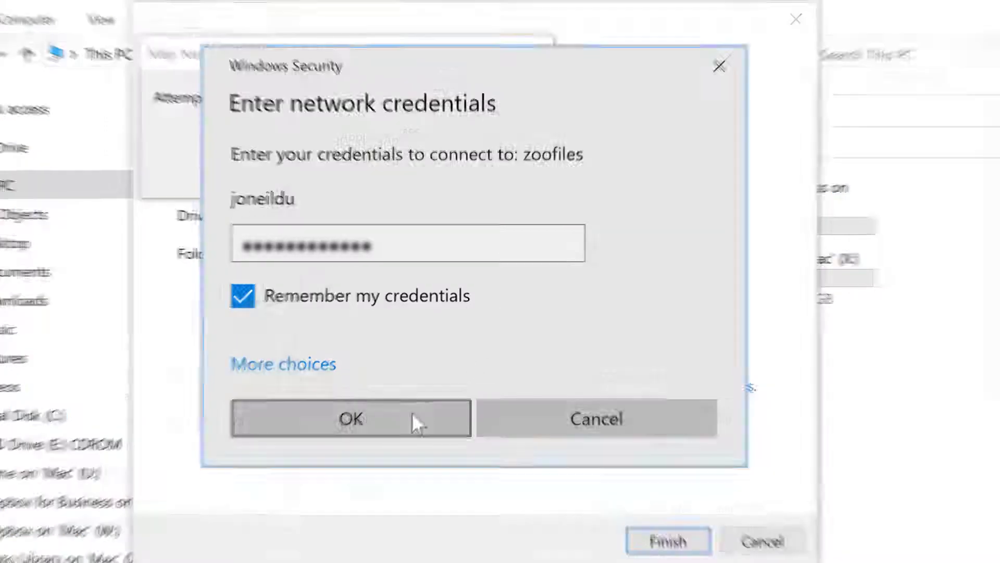
left_click(411, 411)
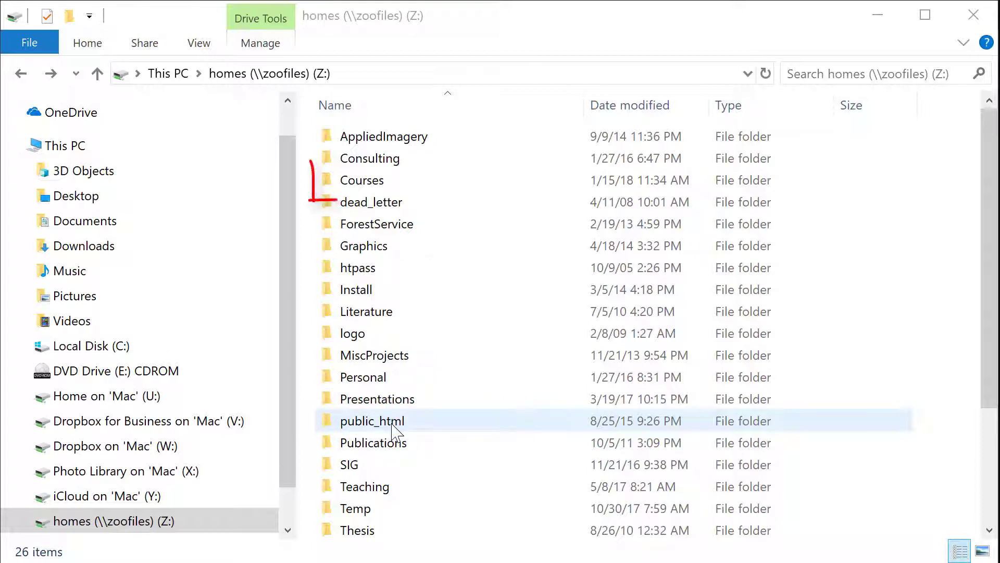
Step: Create a new folder named NR143 inside the Courses folder
double_click(374, 185)
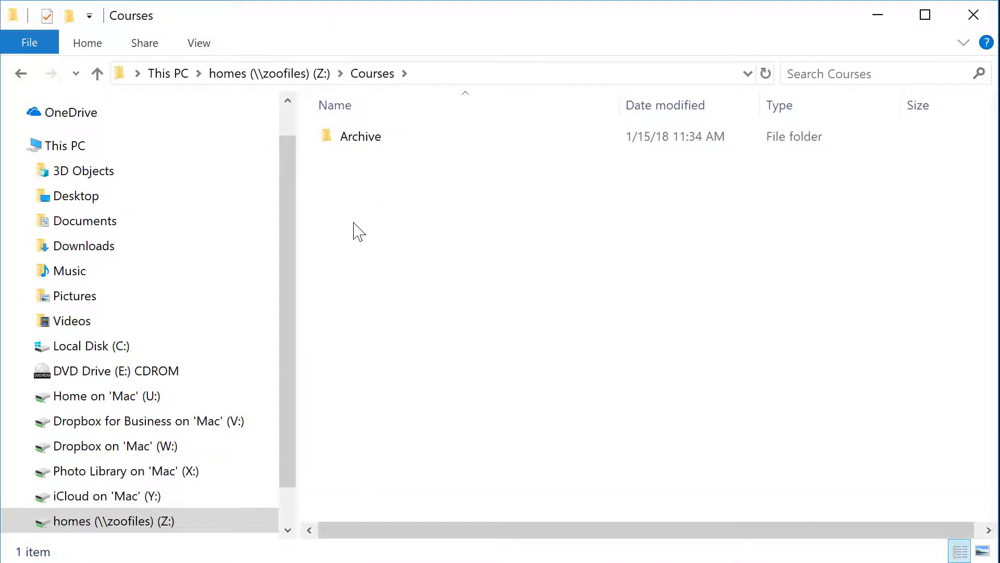
right_click(354, 217)
mouse_move(433, 427)
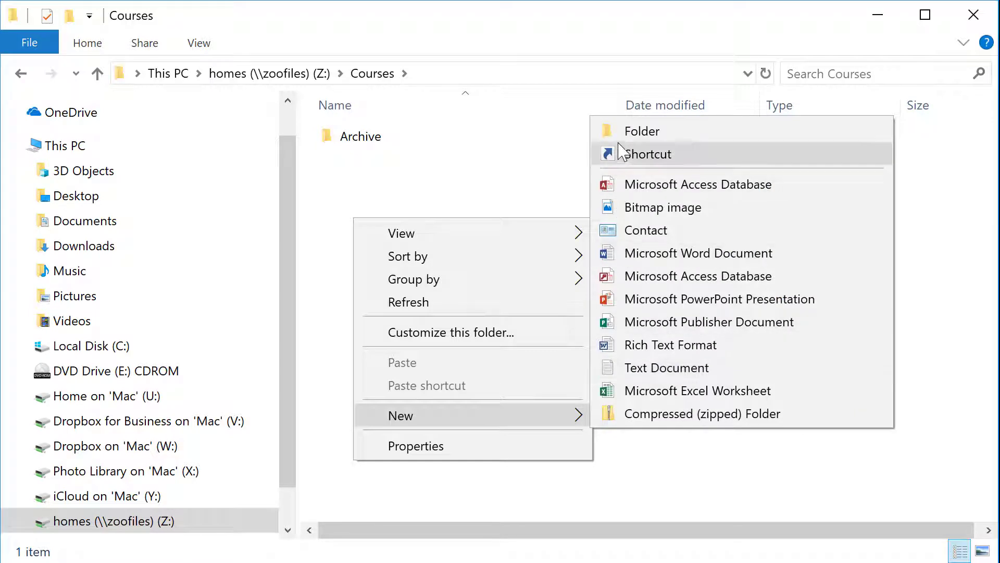
left_click(641, 131)
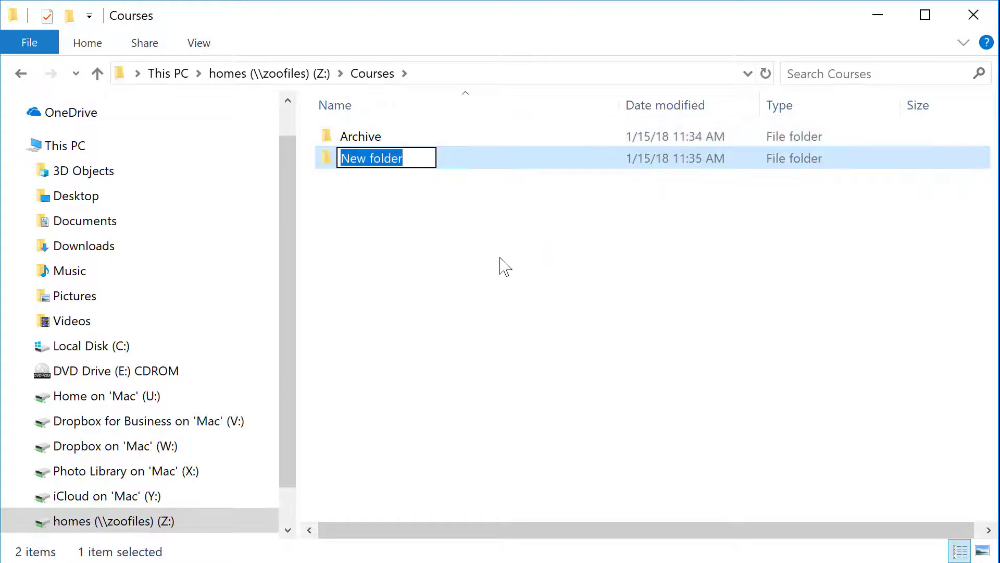
type("NR143")
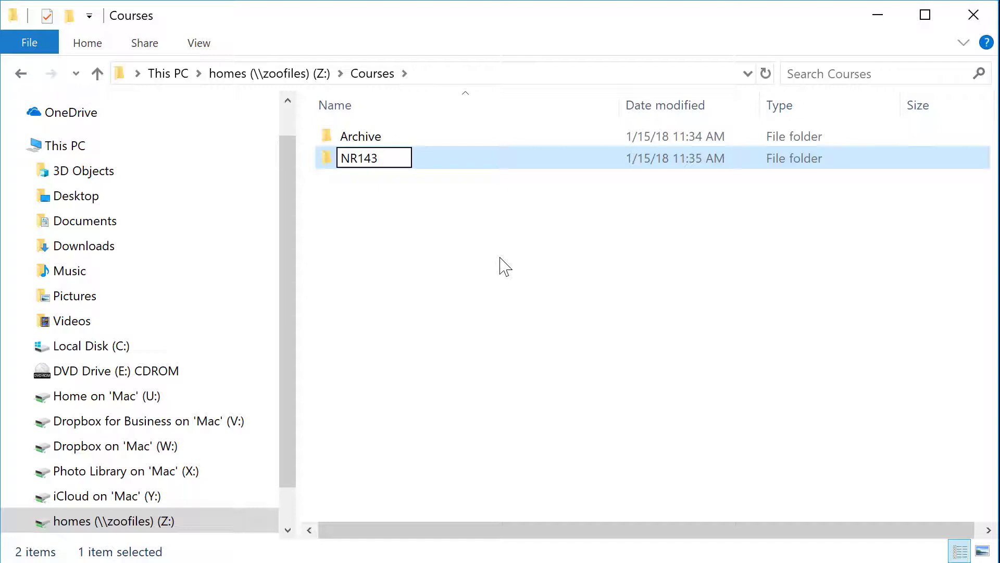
key("Return")
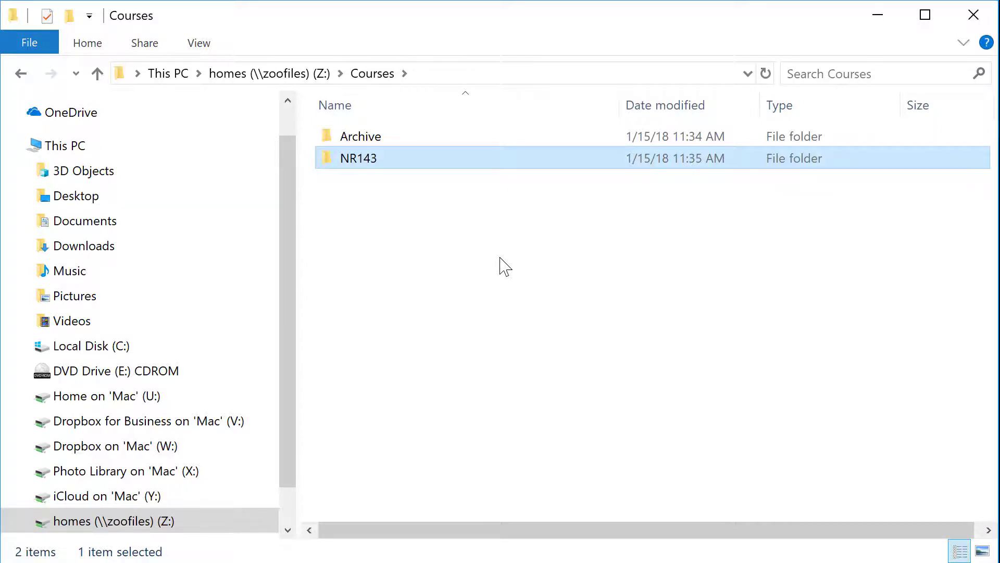
Step: Create a Temp folder inside NR143
double_click(367, 160)
right_click(358, 194)
mouse_move(420, 397)
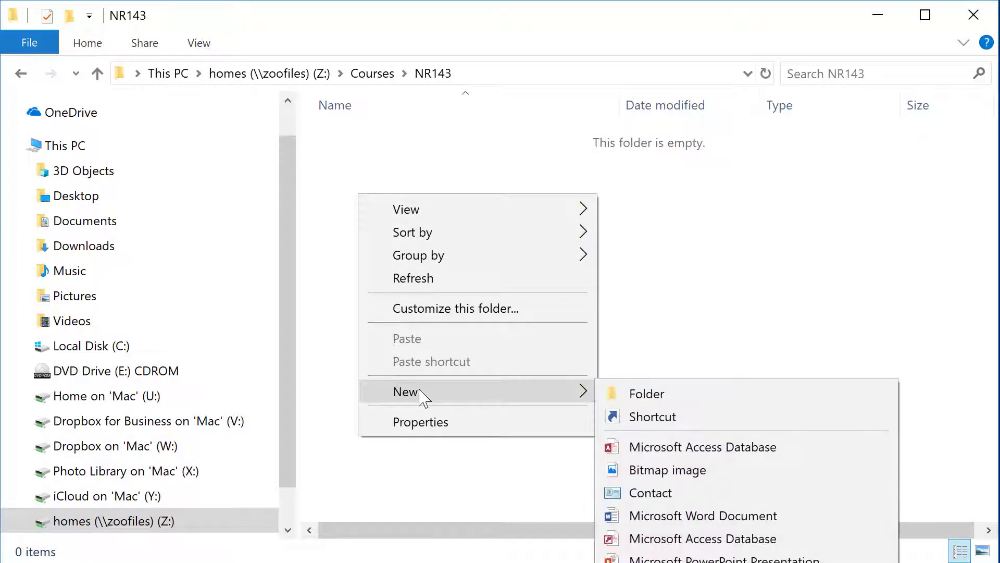
left_click(631, 395)
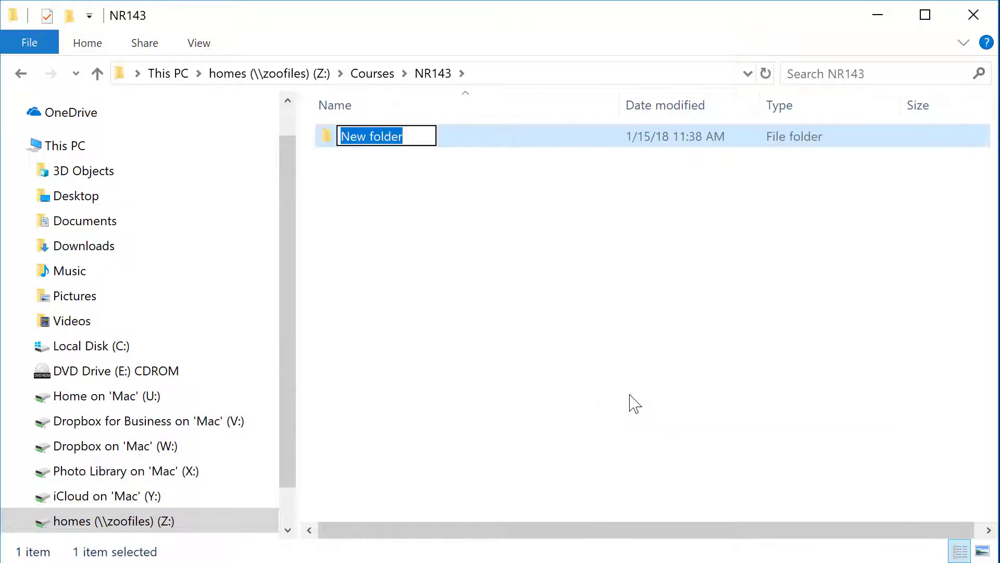
type("Temp")
key("Return")
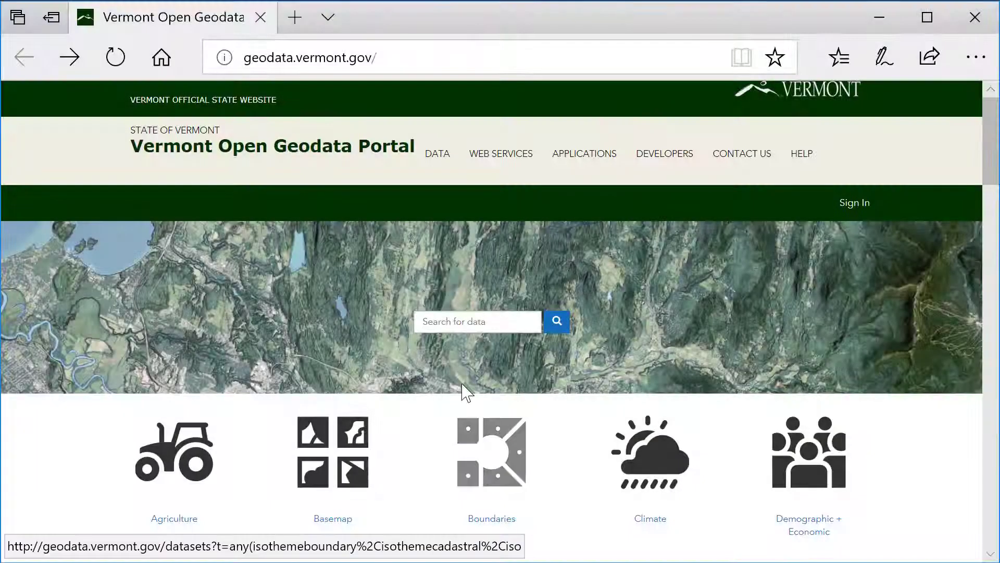
Step: Find the Deer Wintering Areas dataset under Environment and download it as a shapefile
scroll(463, 371, "down", 4)
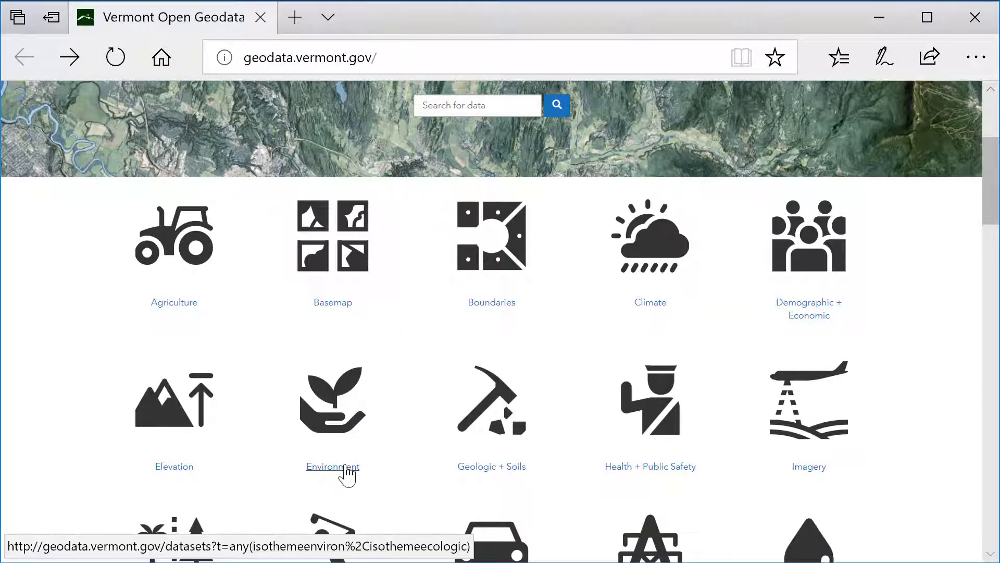
left_click(346, 468)
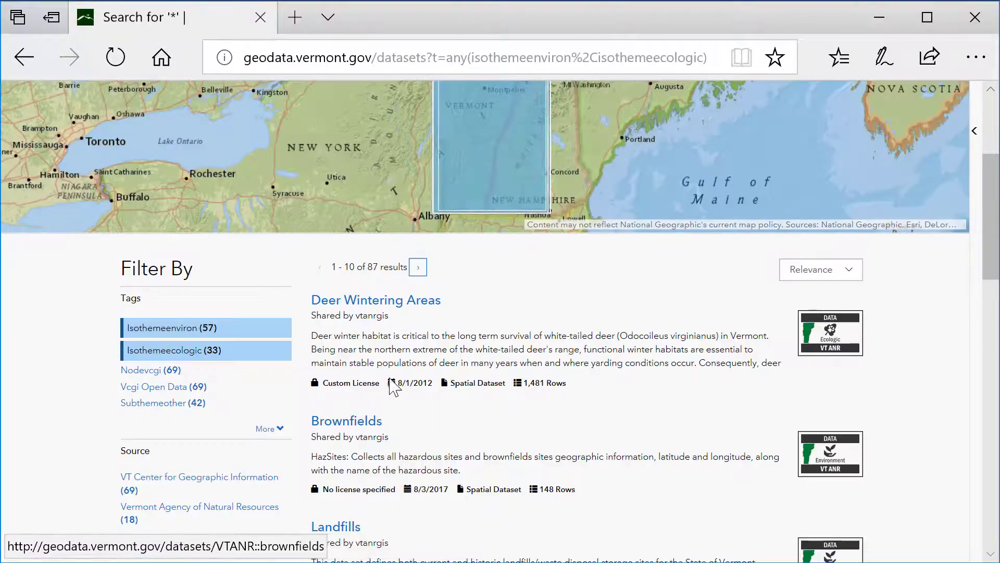
left_click(419, 311)
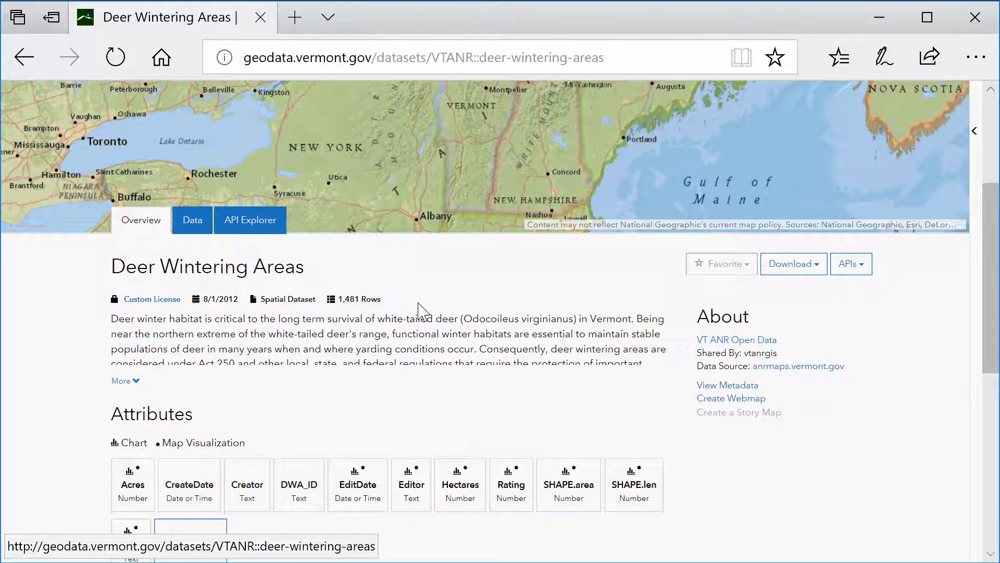
scroll(420, 311, "down", 2)
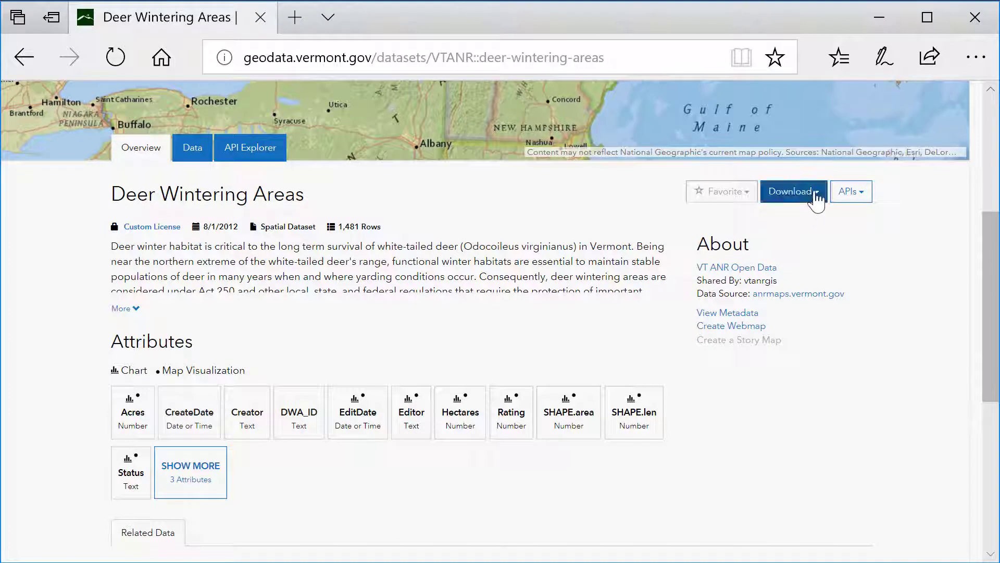
left_click(815, 197)
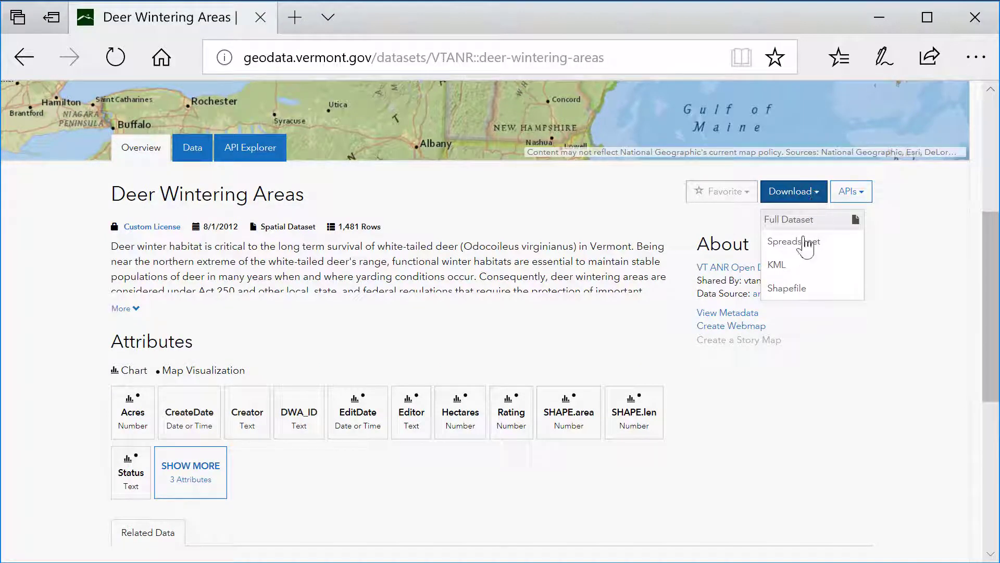
left_click(786, 288)
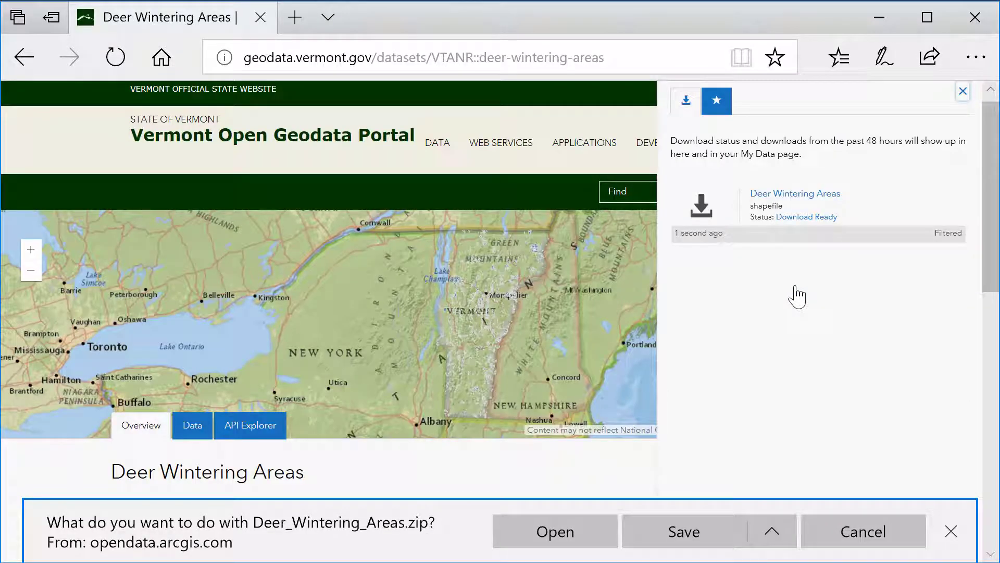
Step: Save the Deer_Wintering_Areas zip into Z:\Courses\NR143\Temp
left_click(772, 531)
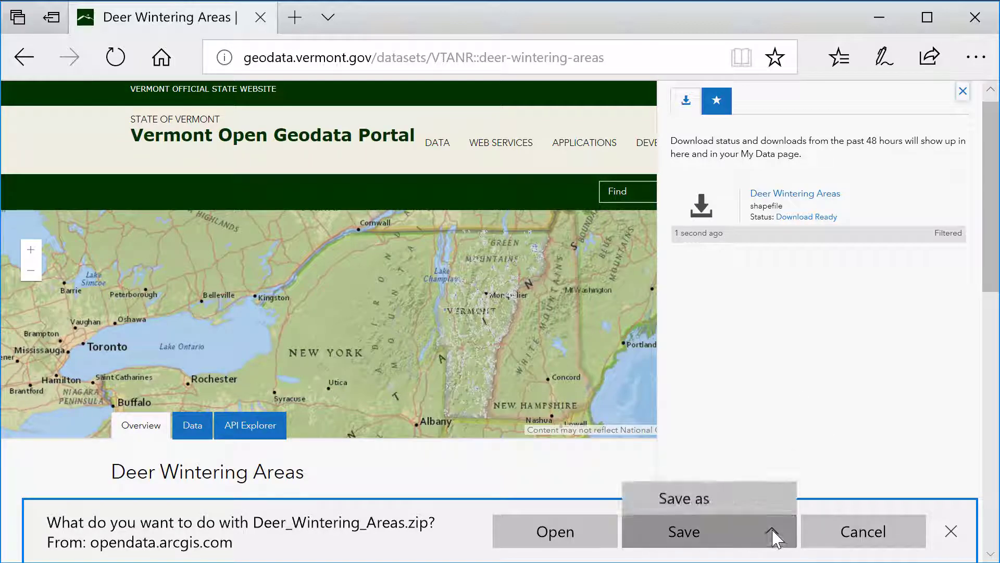
left_click(685, 498)
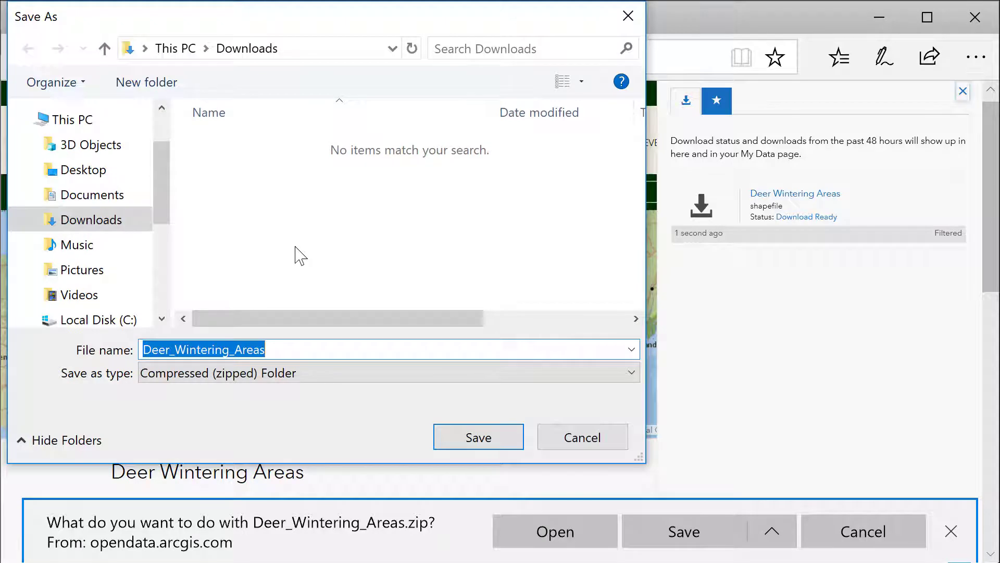
left_click_drag(161, 217, 157, 276)
left_click(133, 288)
double_click(225, 186)
double_click(233, 167)
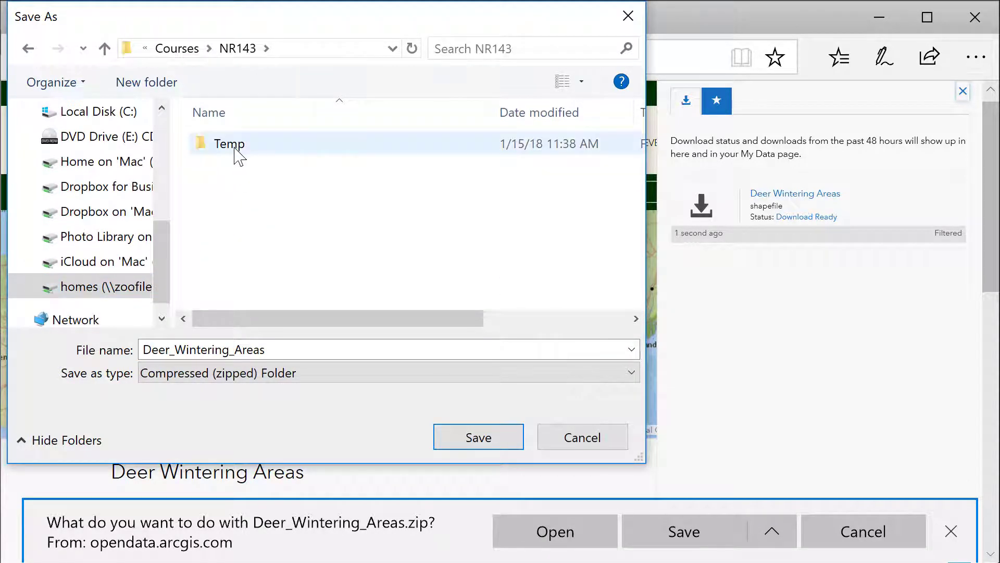
double_click(236, 149)
left_click(477, 438)
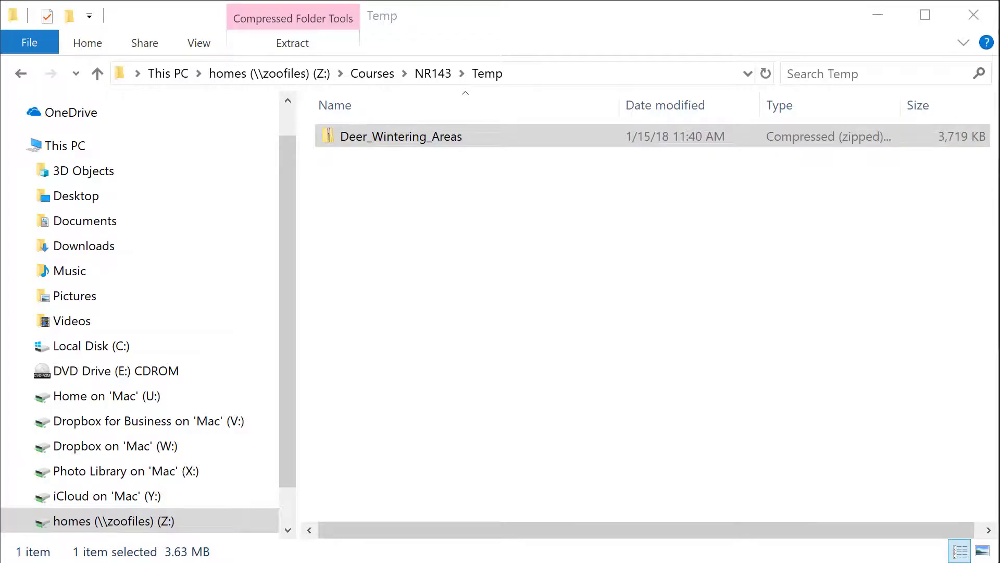
Step: Extract Deer_Wintering_Areas.zip into its own folder in Temp and open that folder
left_click(385, 138)
right_click(386, 145)
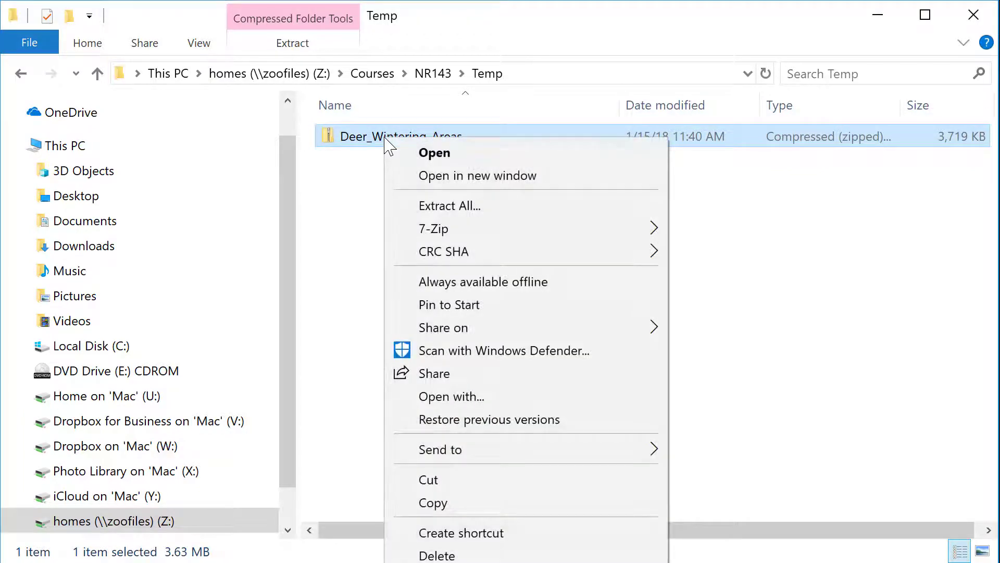
left_click(453, 205)
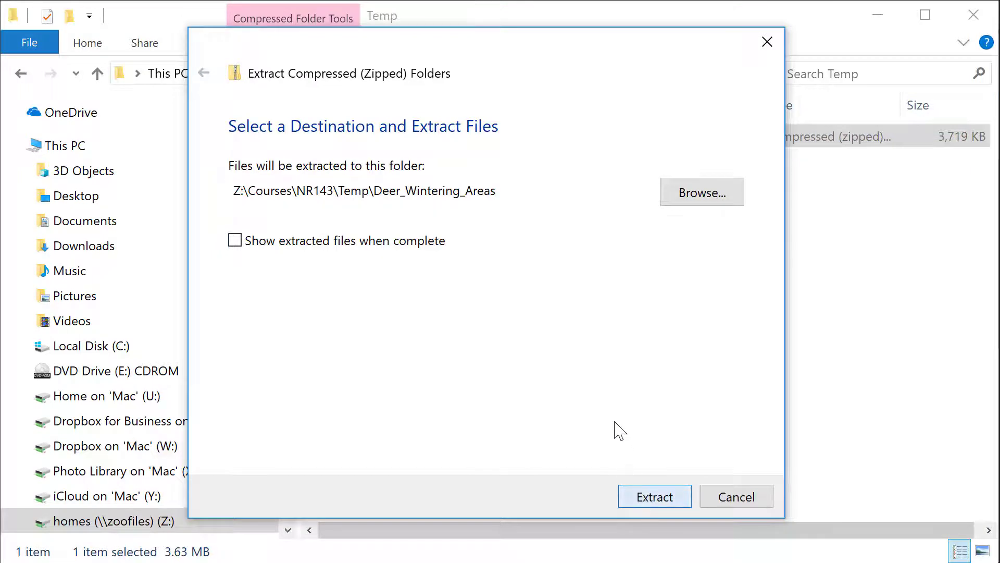
key("Return")
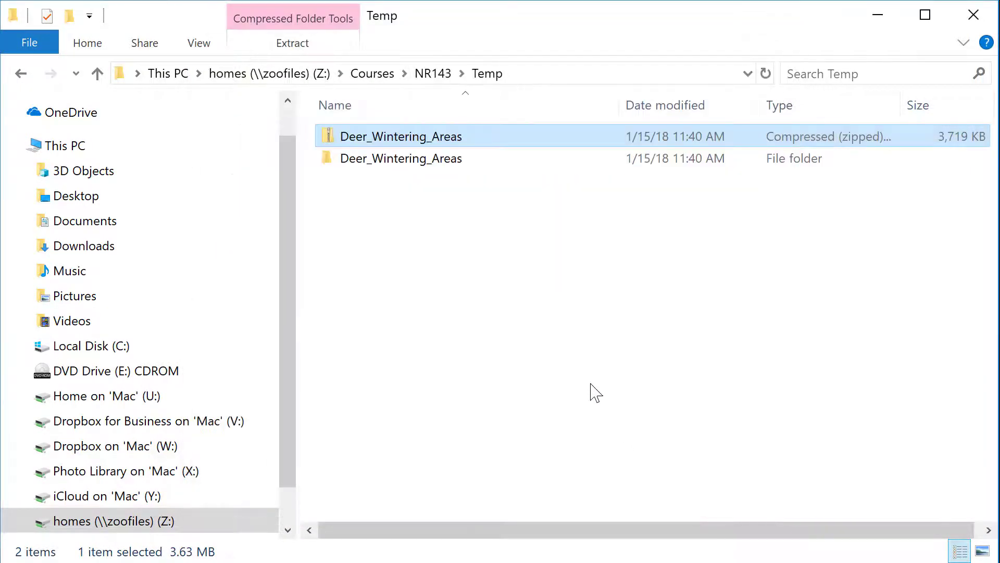
left_click(478, 237)
double_click(439, 160)
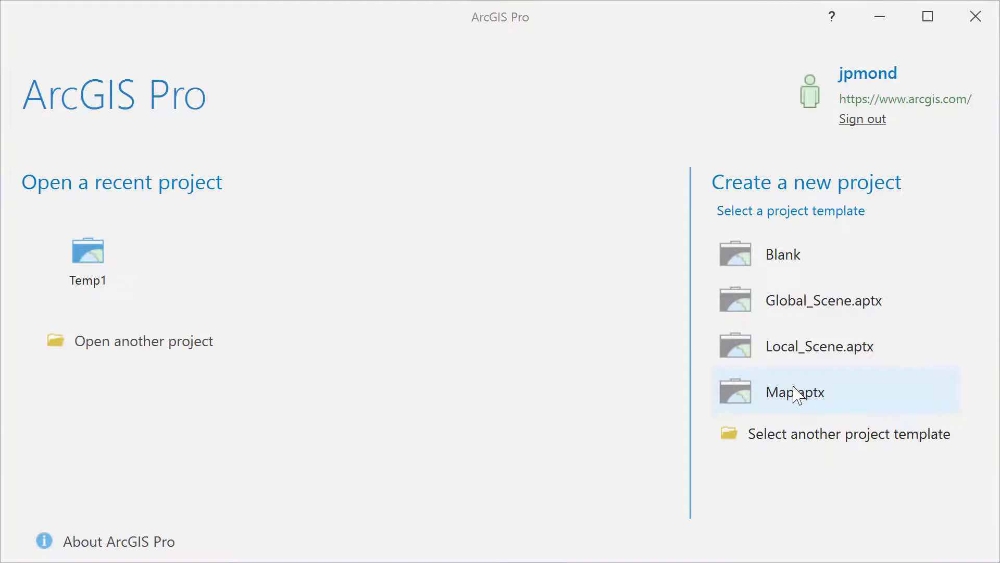
Step: Create a Map-template project named ViewData located in Z:\Courses\NR143\Temp
left_click(797, 395)
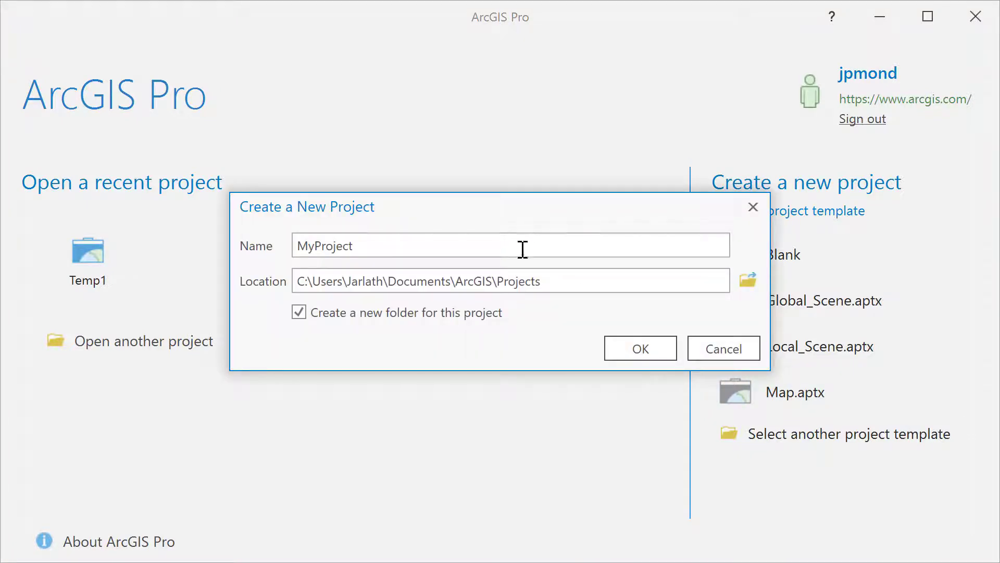
left_click_drag(509, 248, 300, 248)
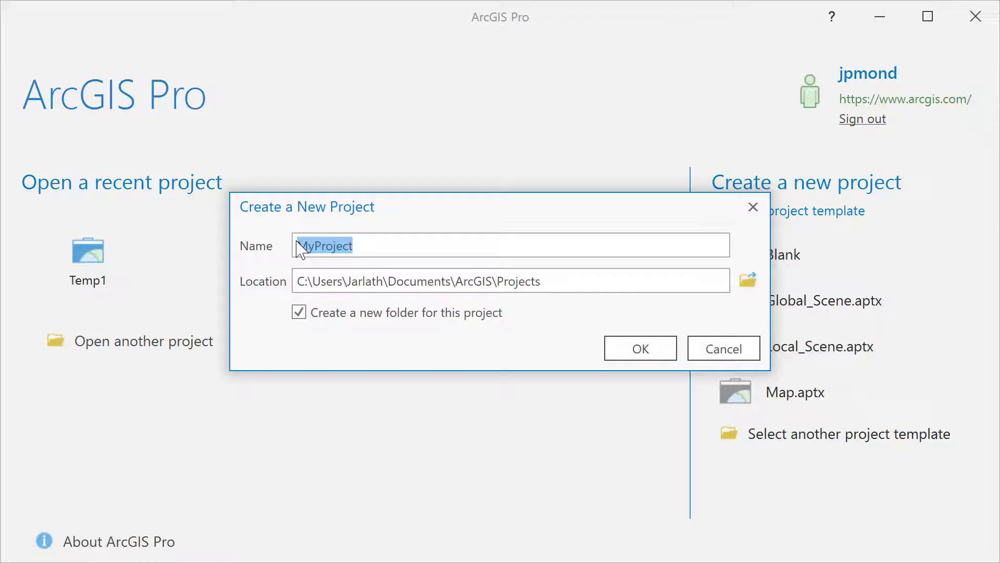
type("Ne")
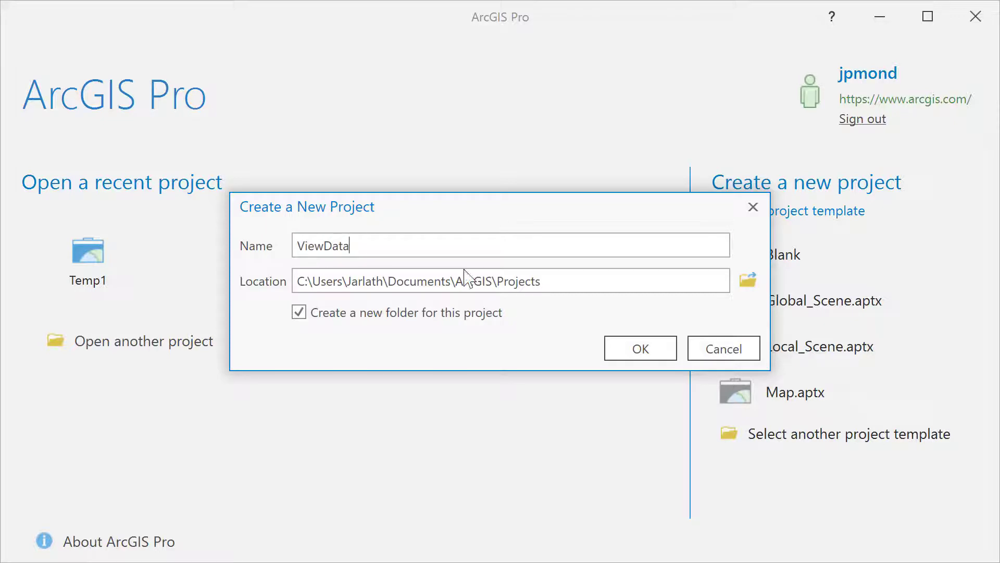
left_click(753, 282)
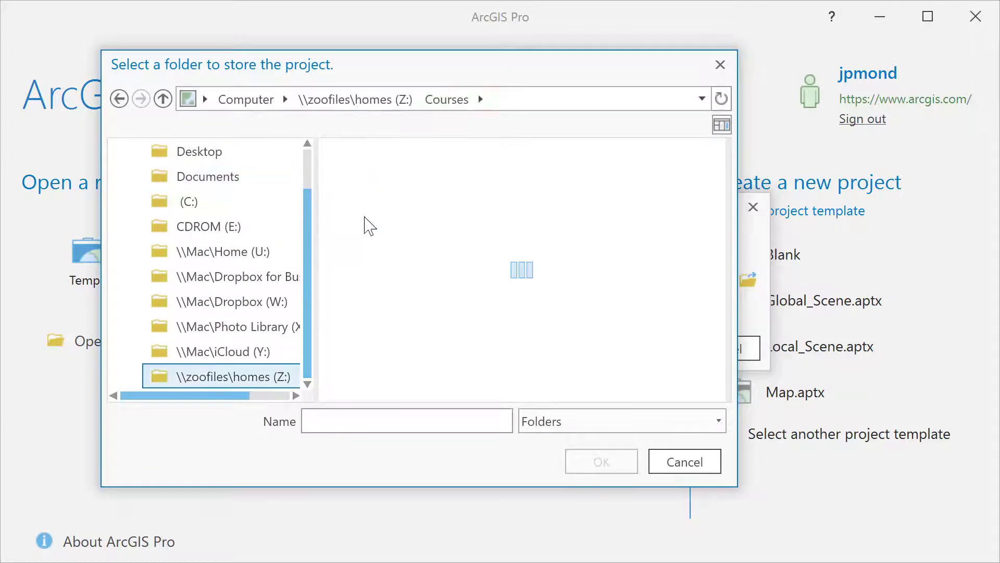
double_click(342, 193)
left_click(368, 168)
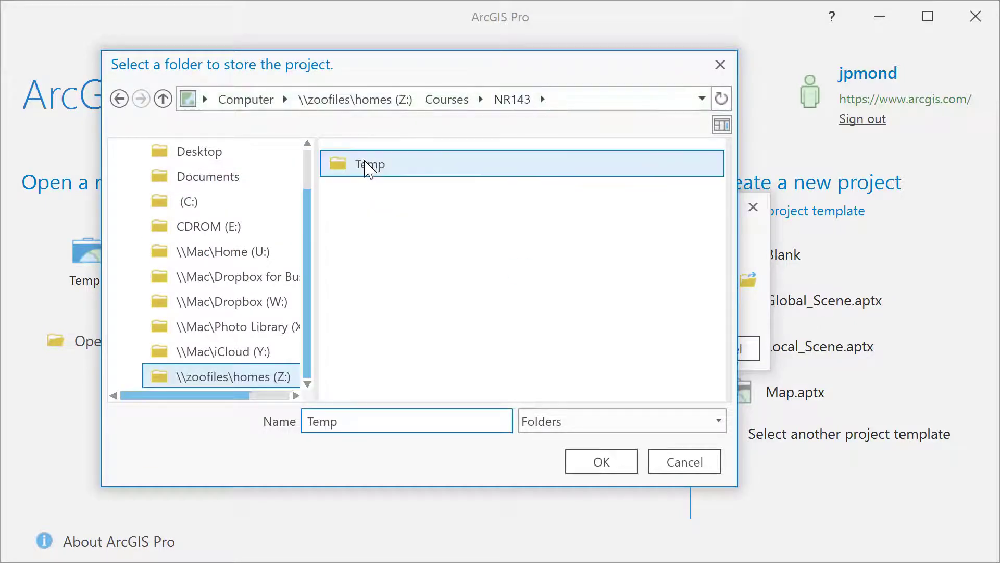
left_click(596, 464)
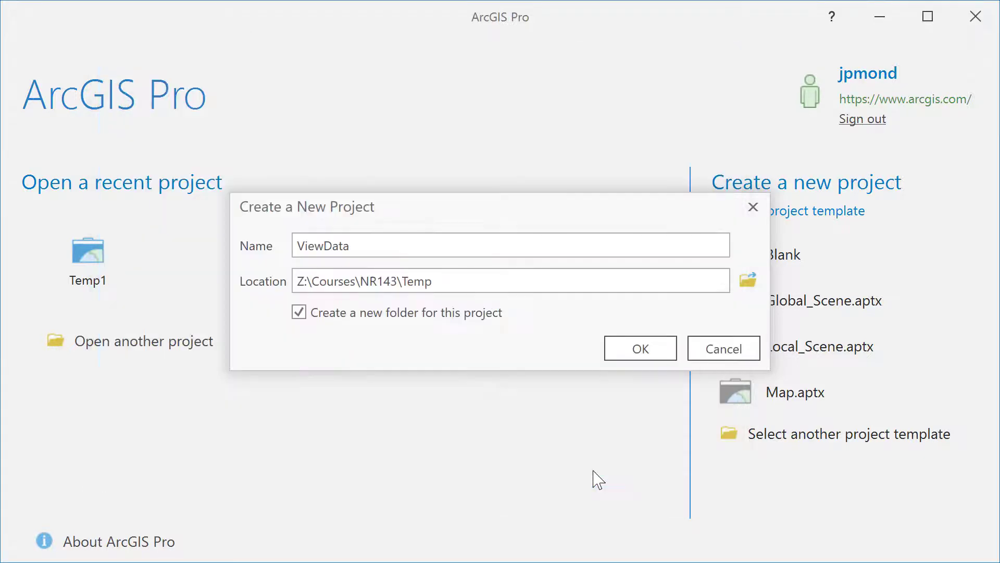
left_click(639, 354)
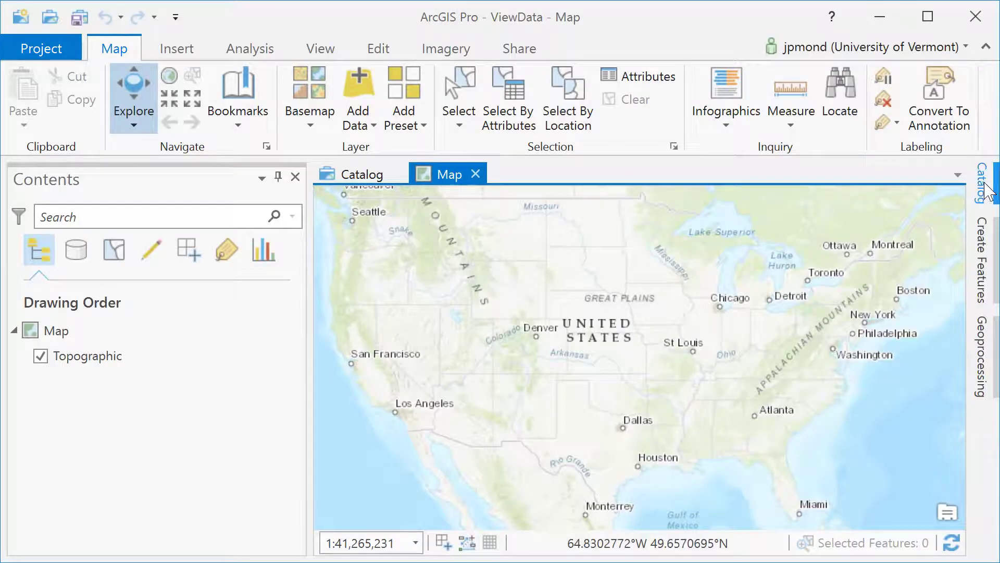
Step: Add a Catalog folder connection to Z:\Courses\NR143\Temp
left_click(983, 184)
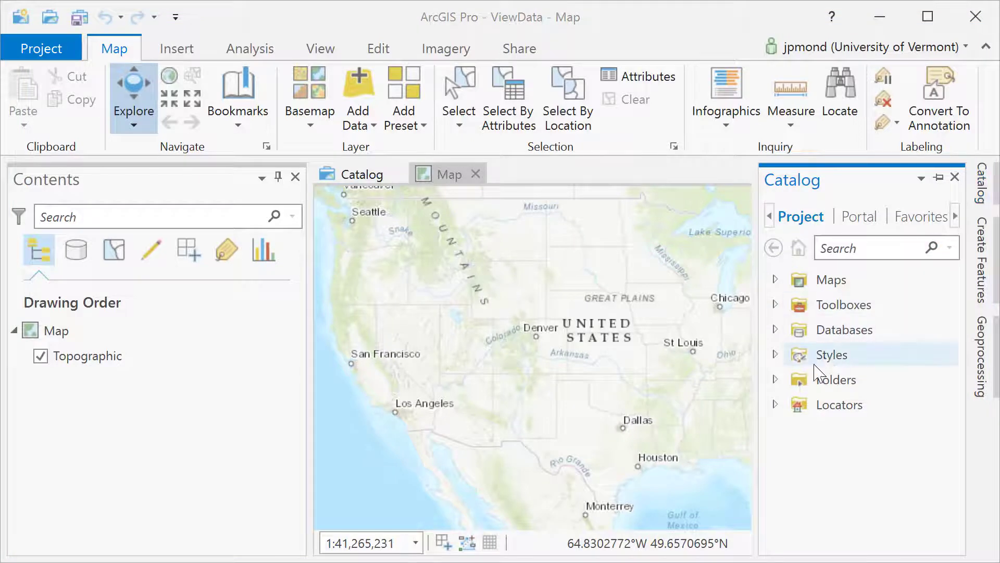
left_click(775, 380)
right_click(840, 385)
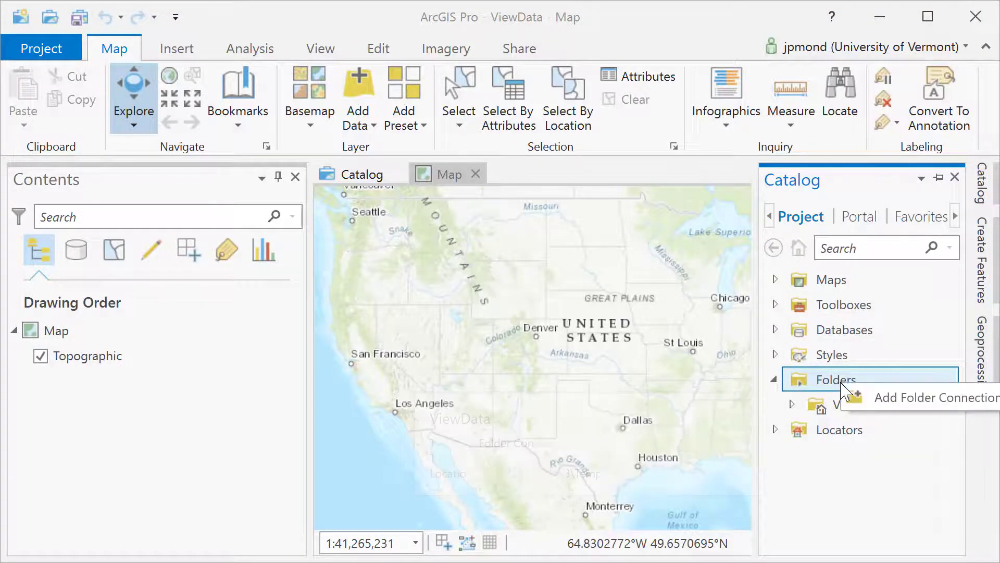
left_click(864, 397)
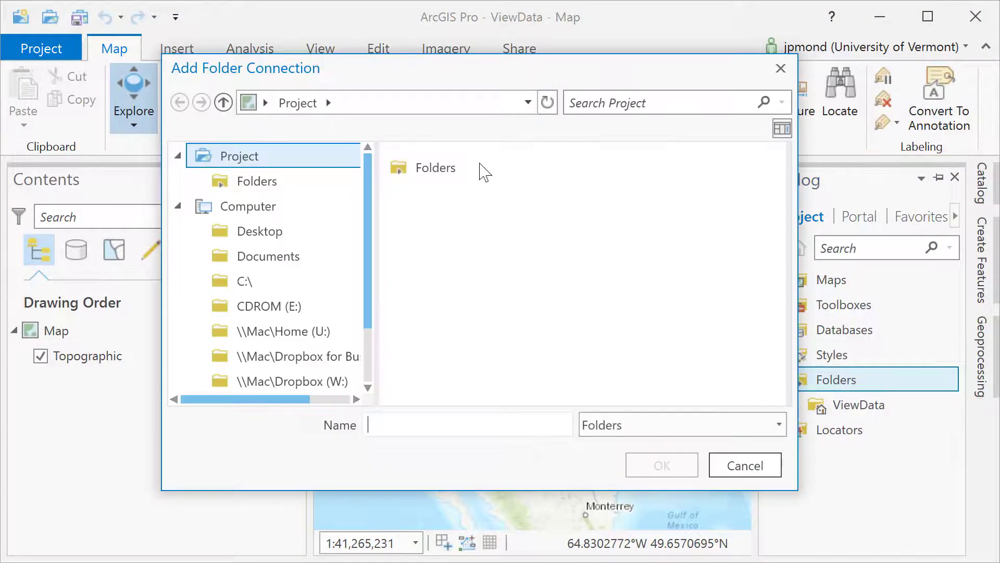
left_click_drag(373, 283, 368, 342)
left_click(336, 388)
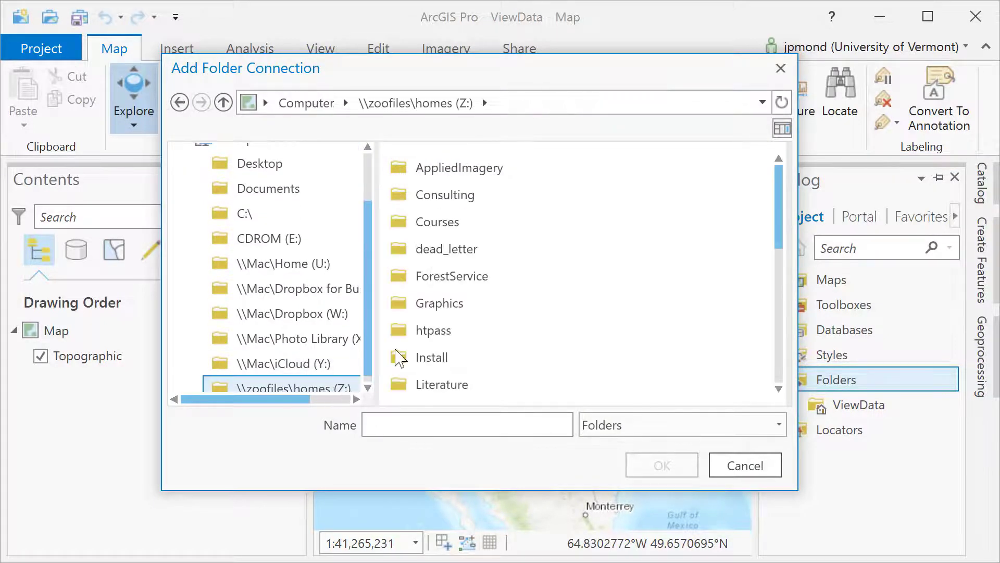
double_click(444, 223)
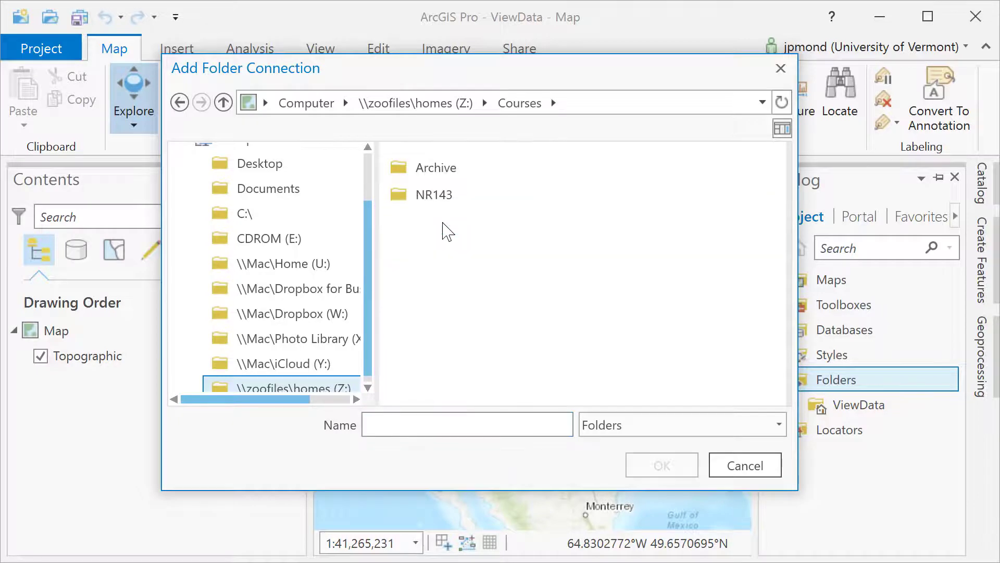
double_click(433, 197)
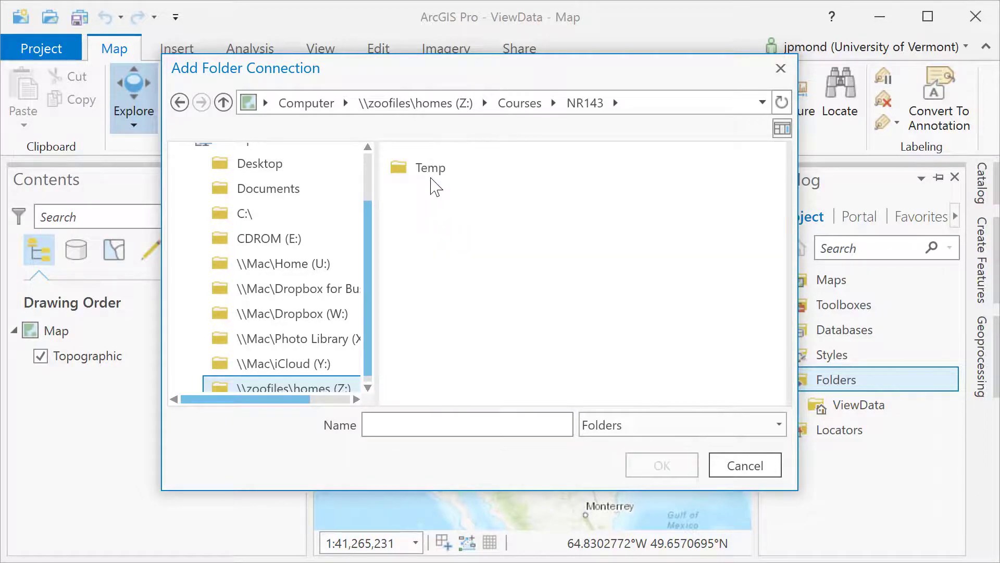
left_click(430, 169)
left_click(663, 465)
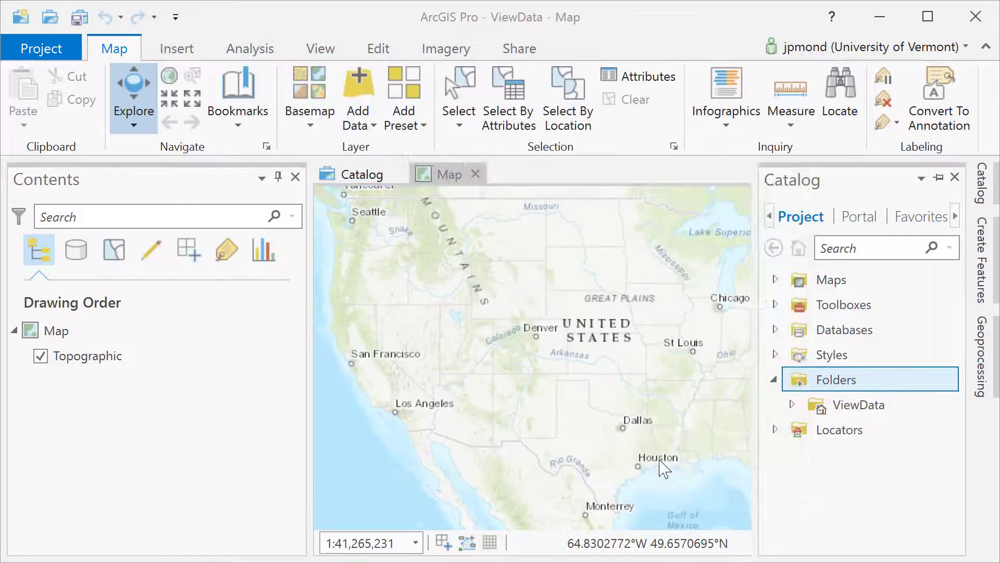
Step: Drag Deer_Wintering_Areas from the Temp folder connection onto the map and zoom into Vermont
scroll(909, 274, "up", 4)
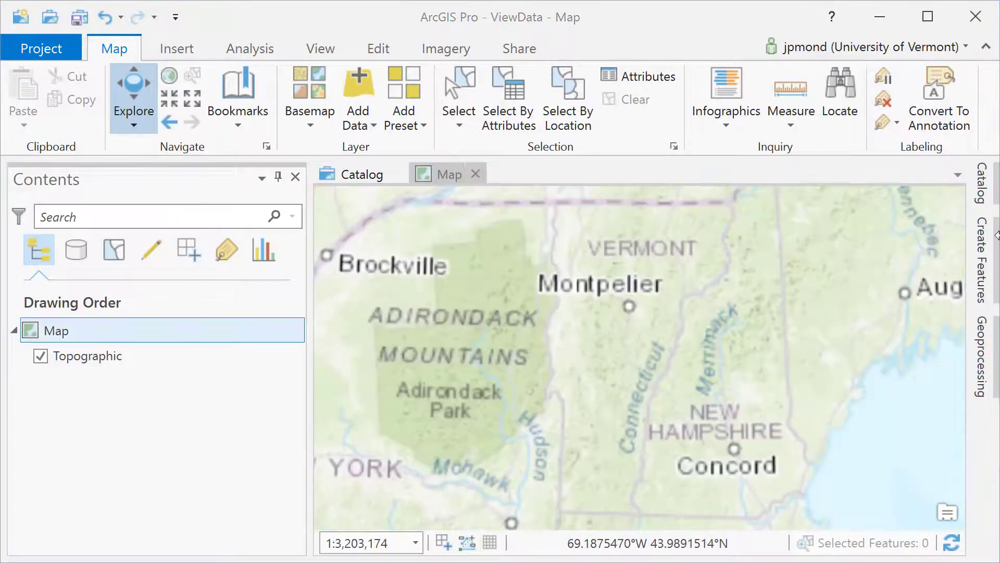
mouse_move(996, 206)
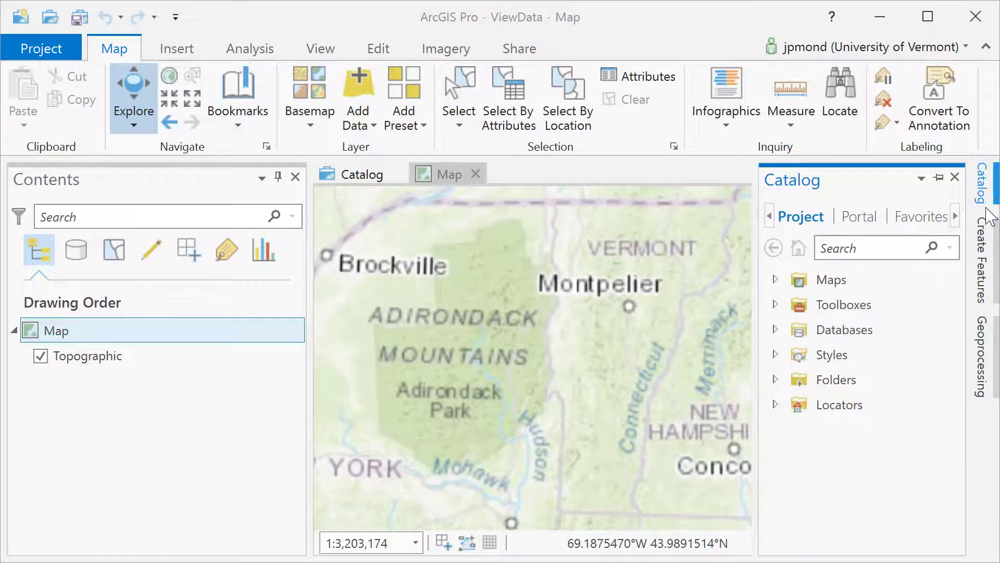
left_click(775, 380)
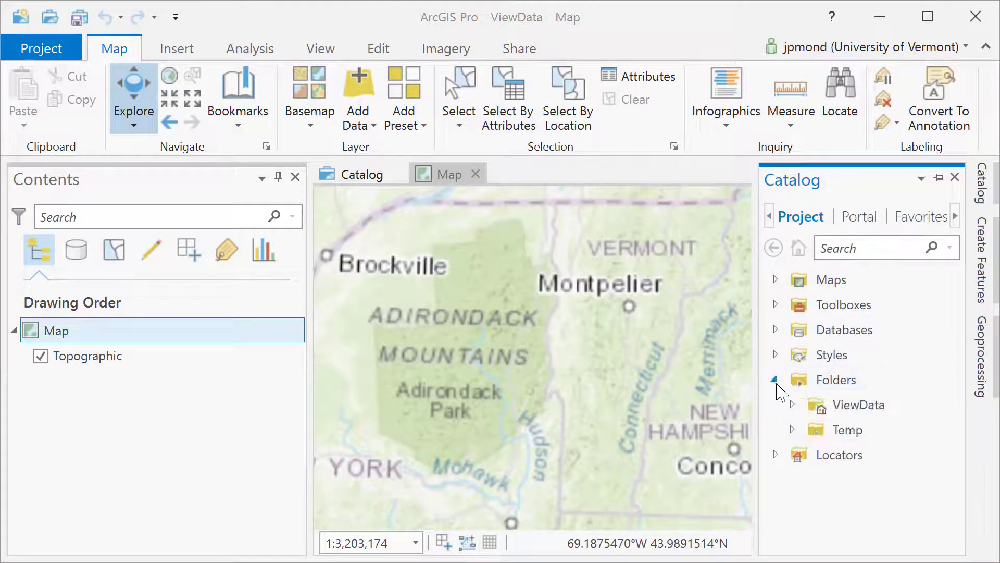
left_click(792, 430)
left_click_drag(865, 503, 173, 342)
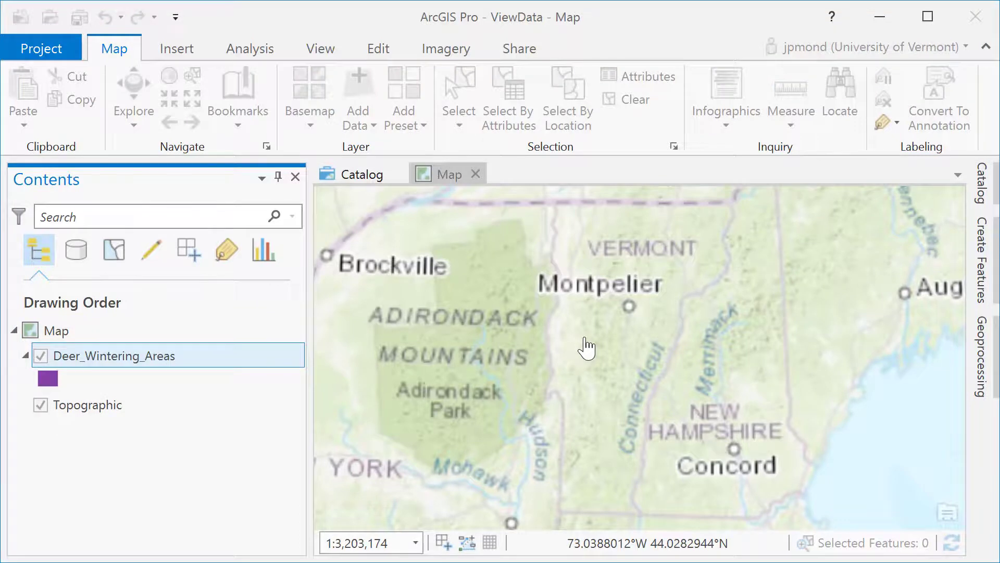
scroll(618, 351, "up", 3)
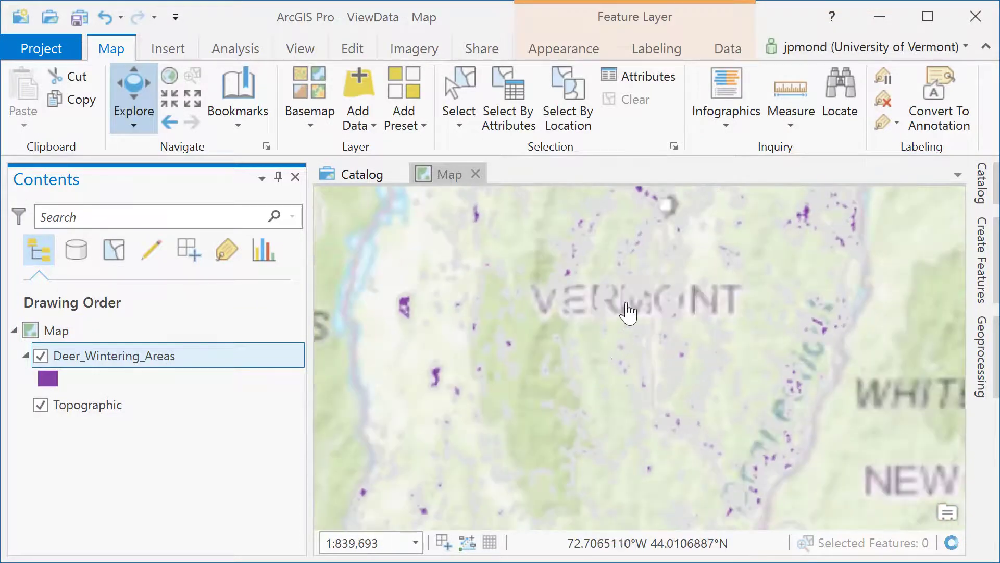
scroll(624, 323, "up", 2)
scroll(630, 326, "up", 4)
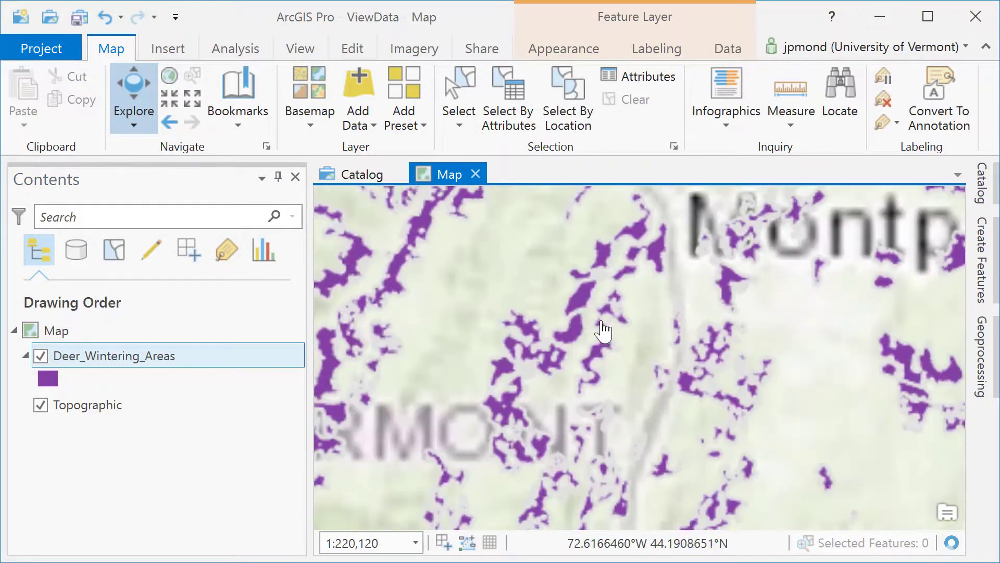